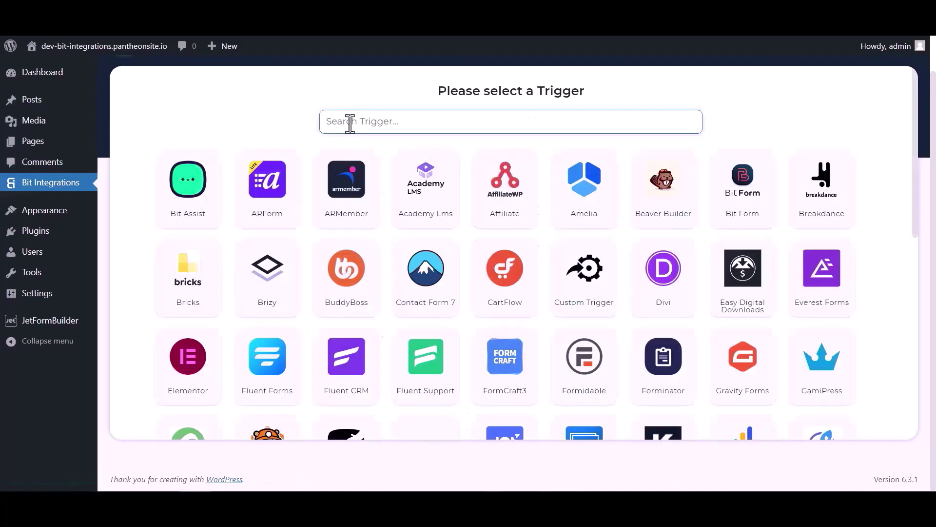
# Pick JetForm Builder as the trigger, copy its webhook URL, and start fetching test data
pyautogui.click(349, 121)
pyautogui.write('jet')
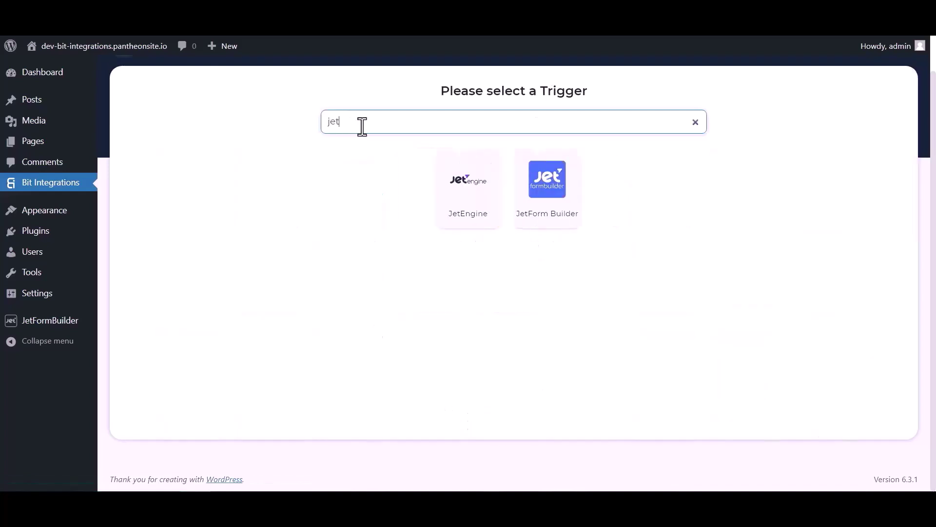
pyautogui.click(550, 209)
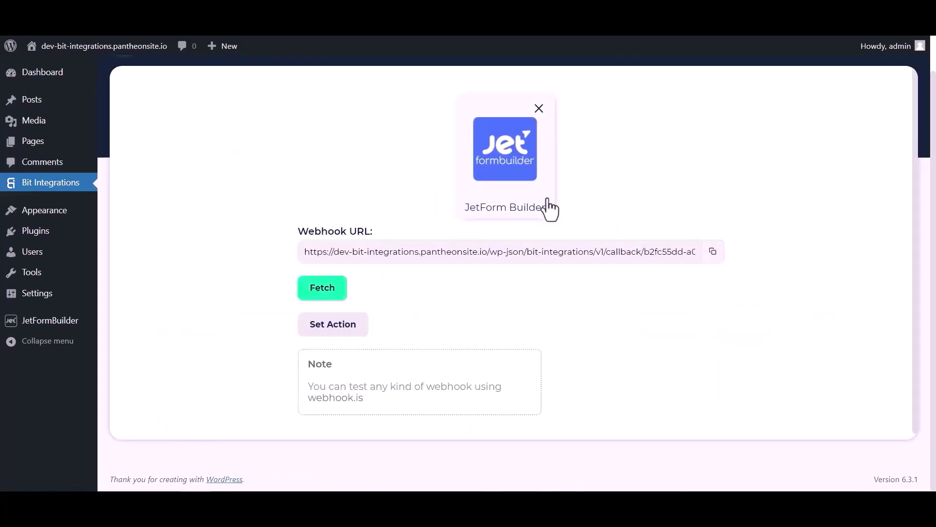
pyautogui.click(712, 252)
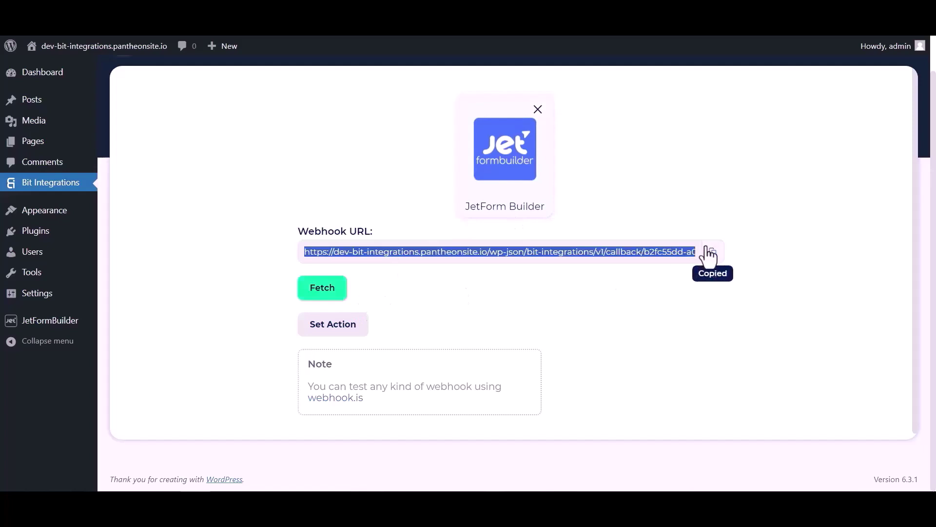
pyautogui.click(330, 294)
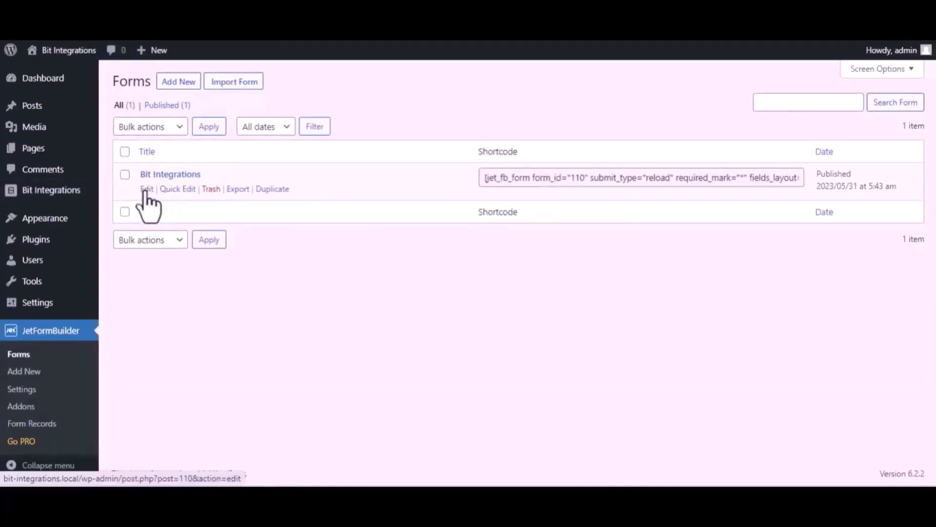
# In the Bit Integrations form's post-submit actions, change the first action to Call Webhook
pyautogui.click(146, 189)
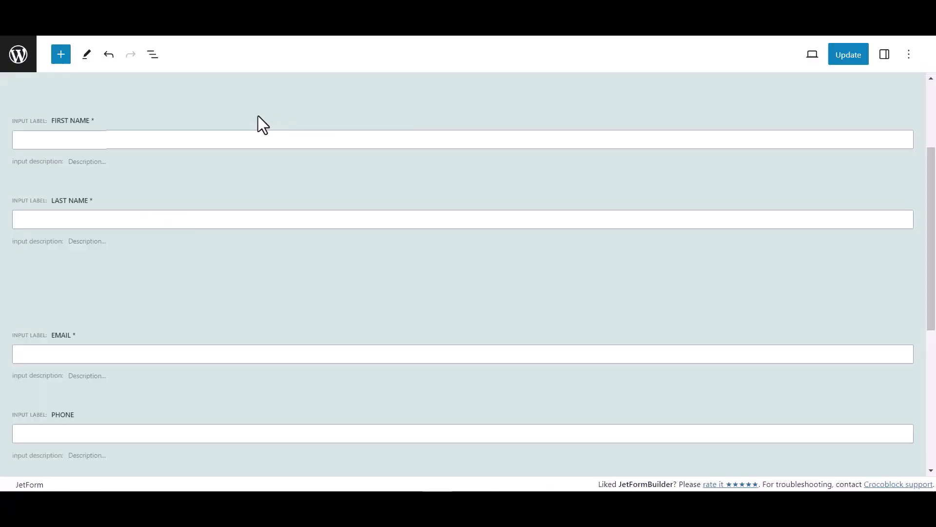
pyautogui.click(885, 54)
pyautogui.scroll(-1, 801, 350)
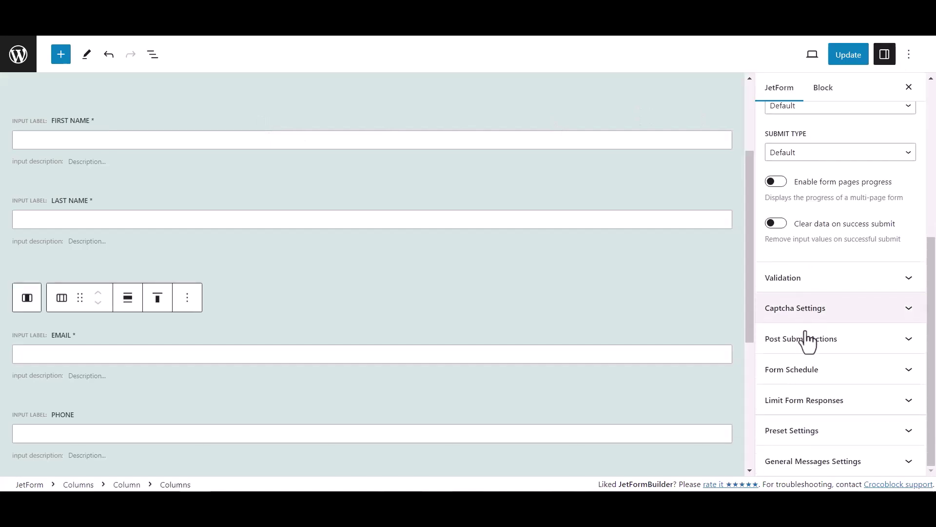
pyautogui.click(850, 341)
pyautogui.scroll(-3, 829, 293)
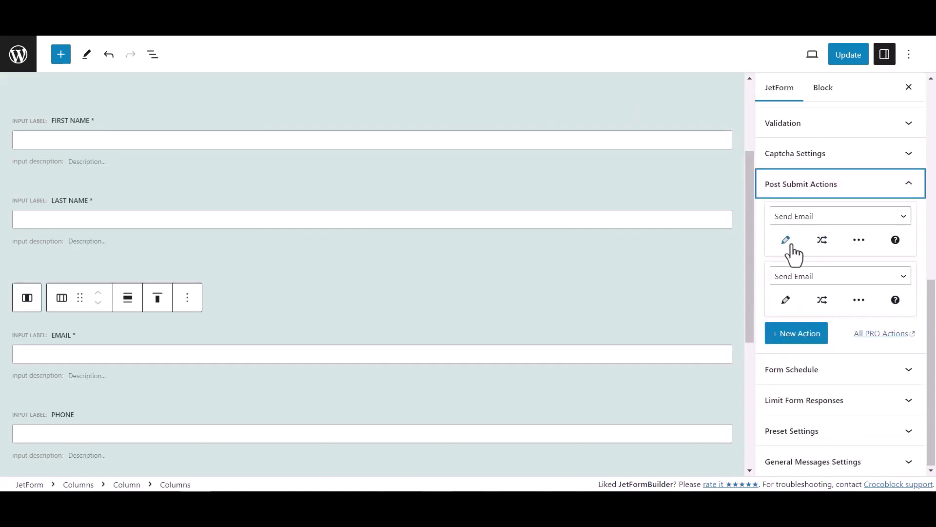
pyautogui.click(808, 218)
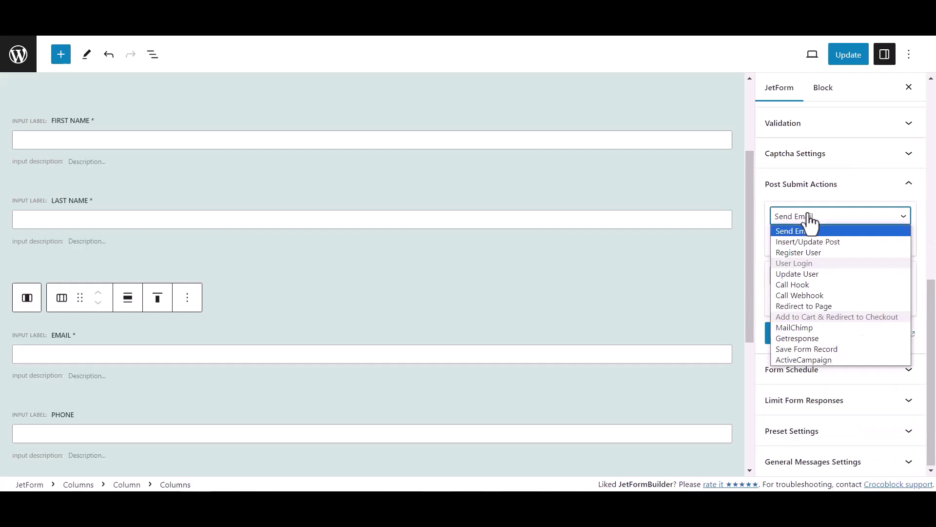
pyautogui.click(802, 295)
# Paste the copied webhook URL into the Call Webhook action and update the form
pyautogui.click(793, 251)
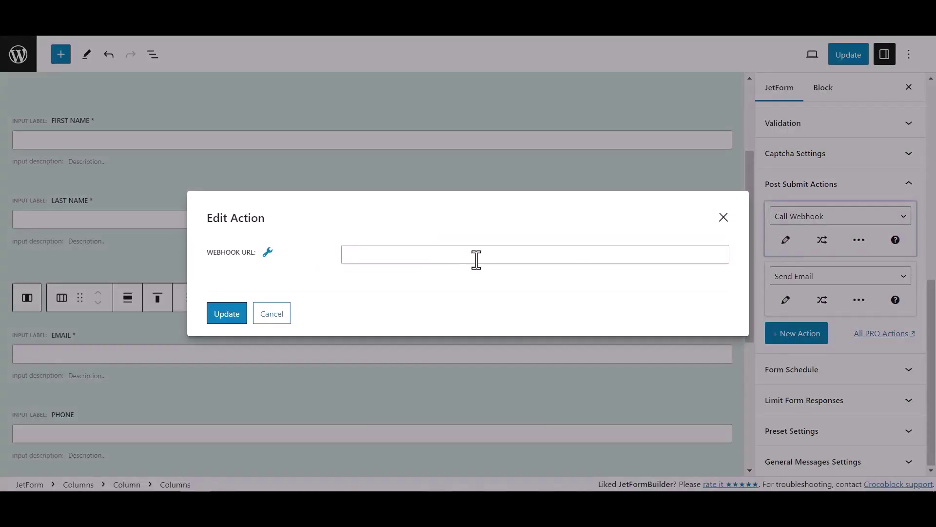
pyautogui.click(372, 257)
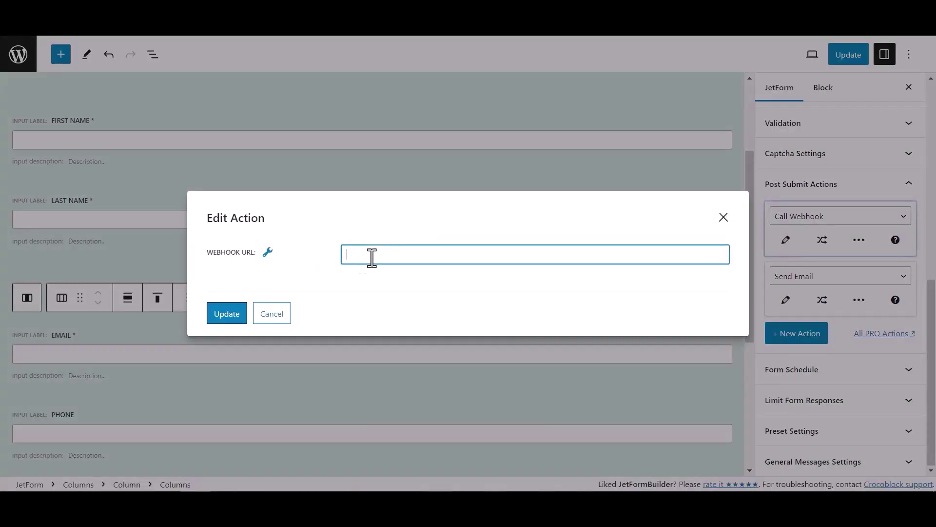
pyautogui.hotkey('ctrl', 'v')
pyautogui.click(229, 316)
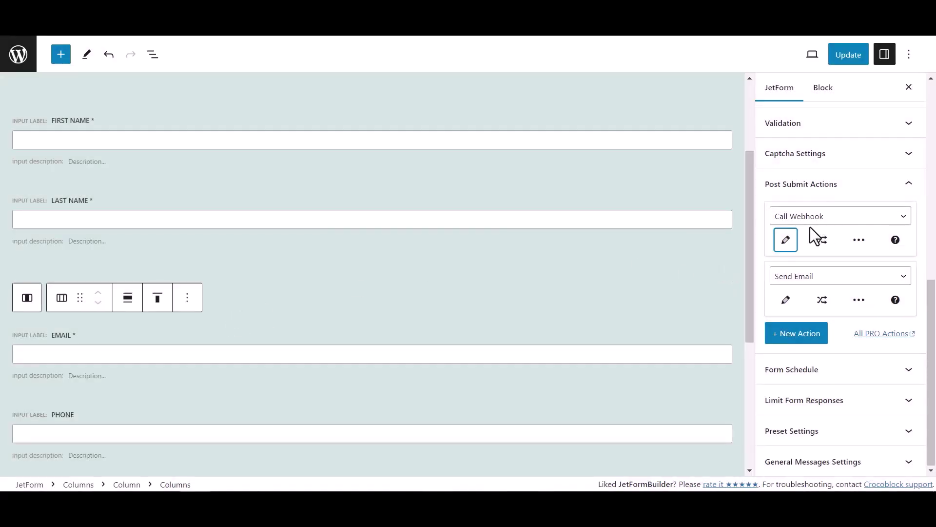
pyautogui.click(861, 59)
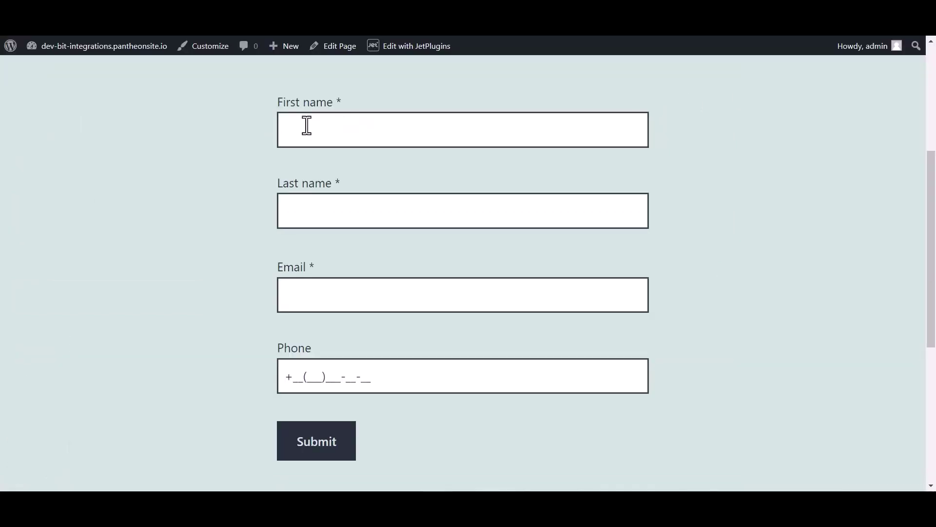
# Enter first name Bit, last name Integrations and the test e-mail address
pyautogui.click(324, 125)
pyautogui.write('Bit')
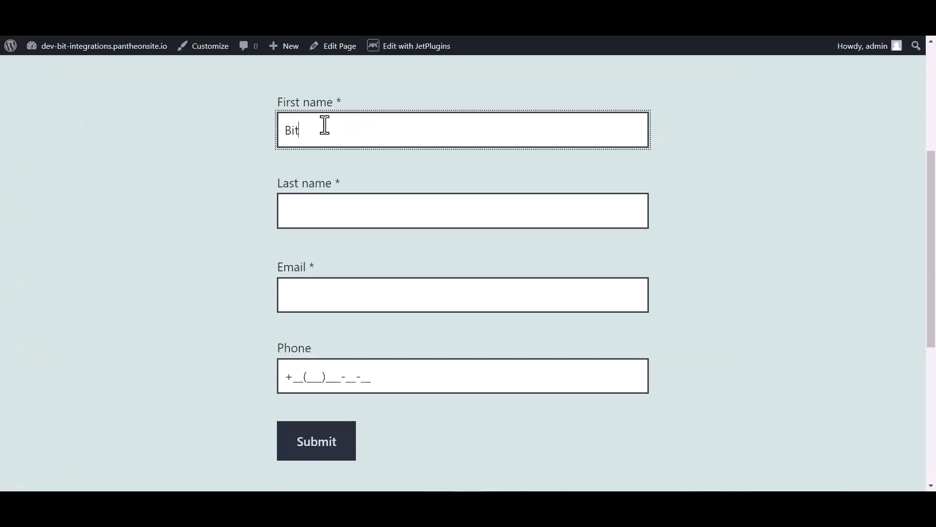
pyautogui.click(317, 213)
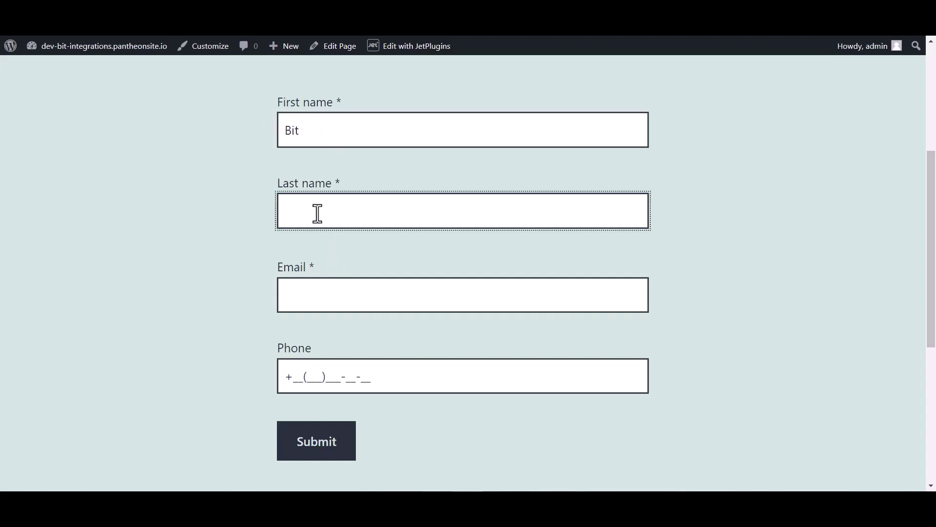
pyautogui.write('Integrations')
pyautogui.click(307, 303)
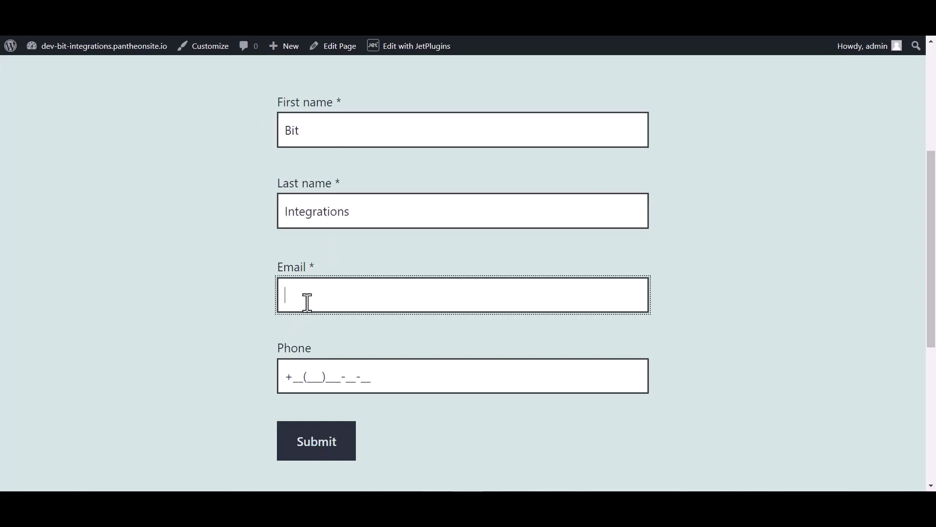
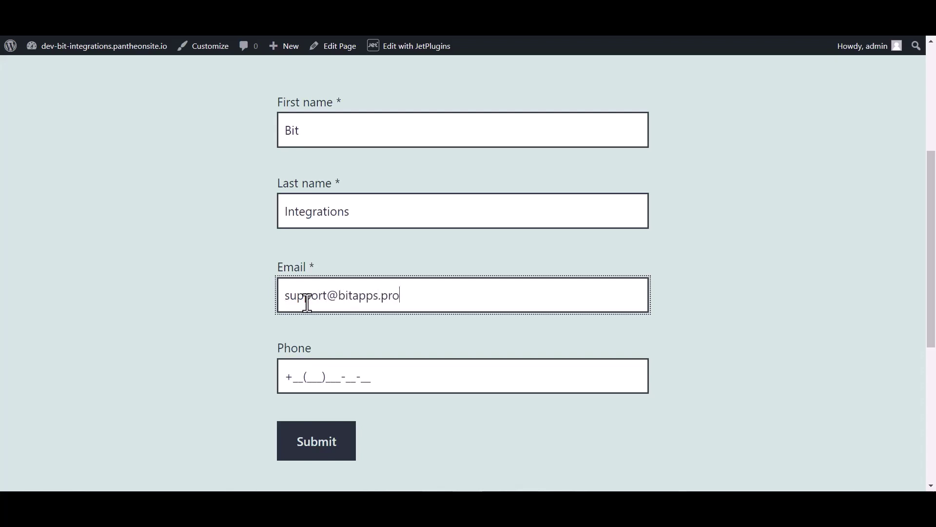
# Enter the test phone number and submit the form
pyautogui.click(317, 371)
pyautogui.write('44(455)5')
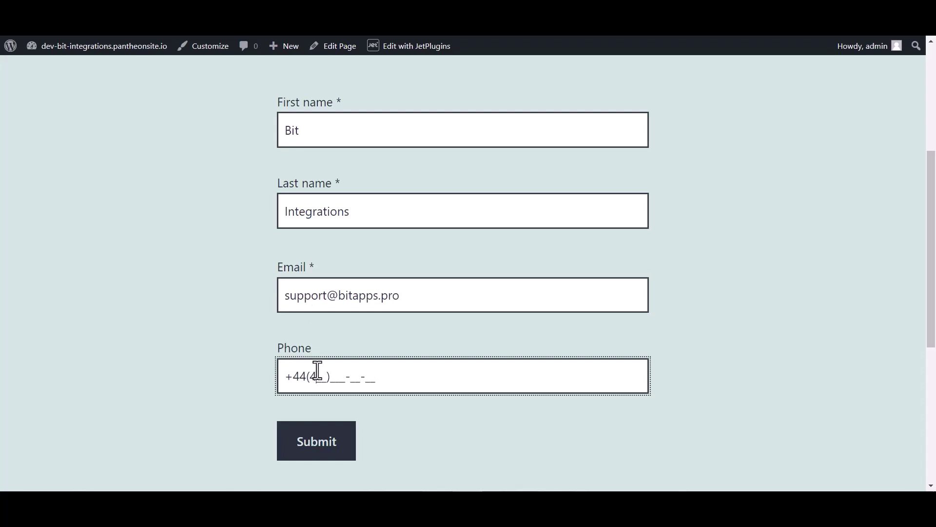
pyautogui.write('66-6')
pyautogui.click(313, 443)
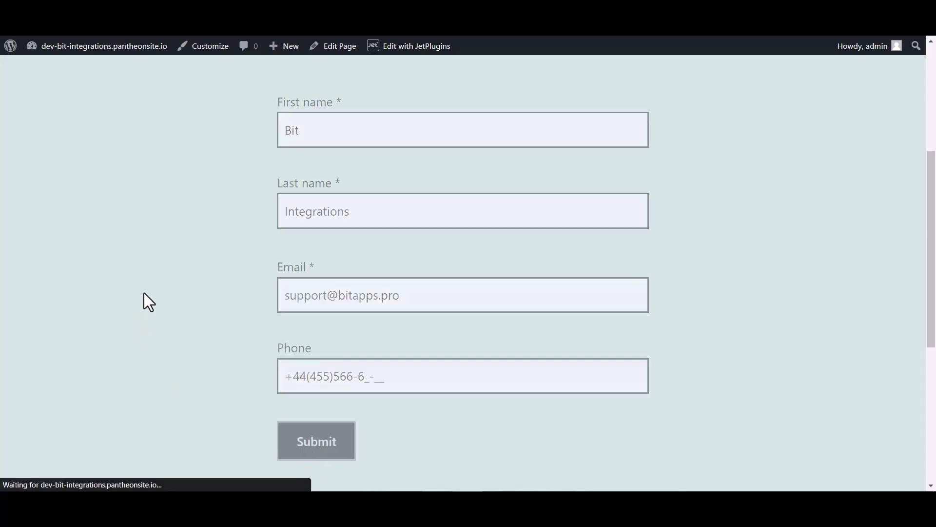
pyautogui.scroll(-4, 347, 241)
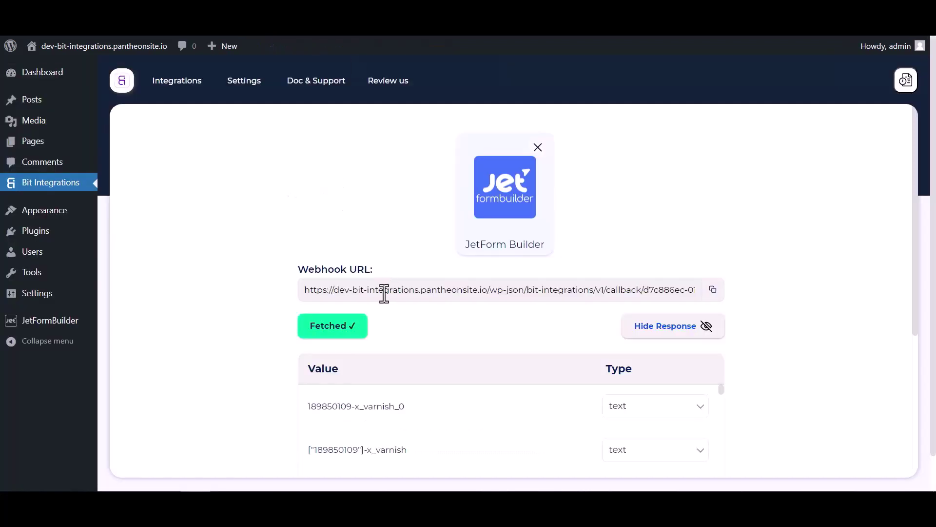
pyautogui.scroll(-8, 491, 306)
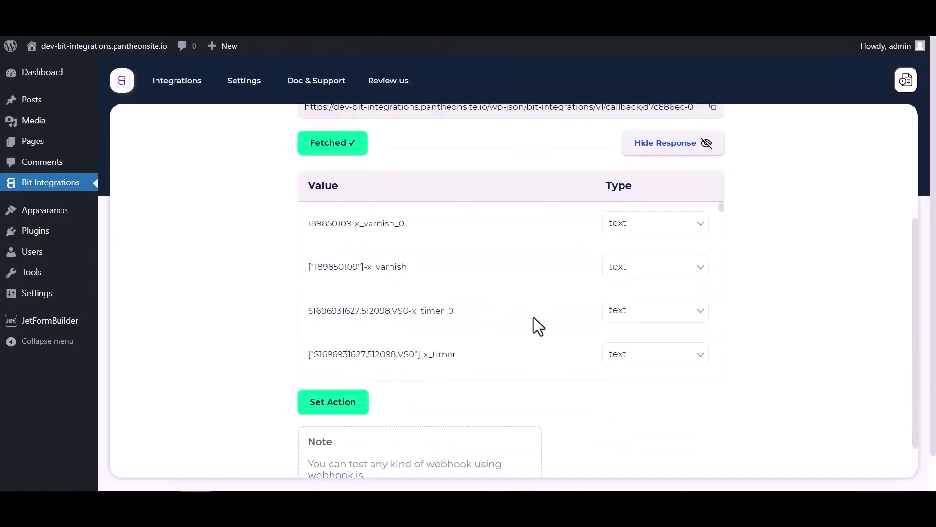
pyautogui.scroll(-15, 570, 308)
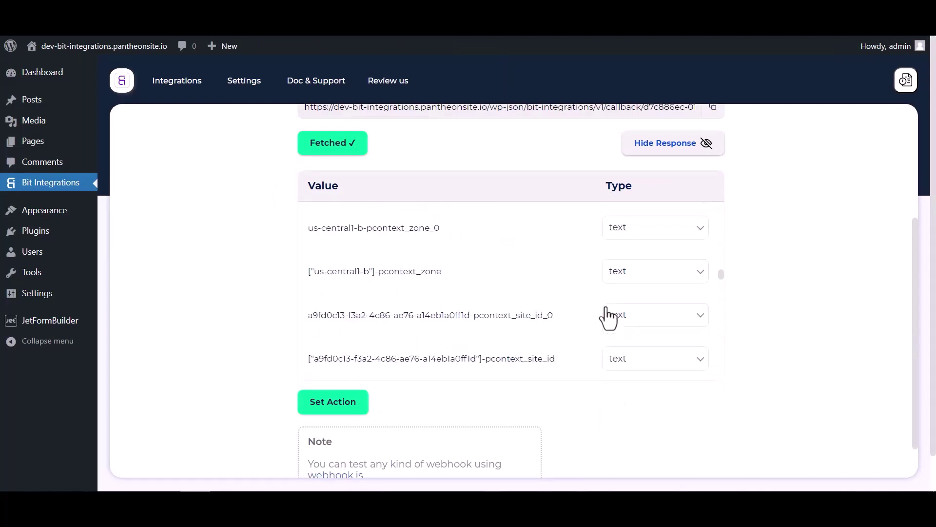
pyautogui.scroll(-10, 586, 308)
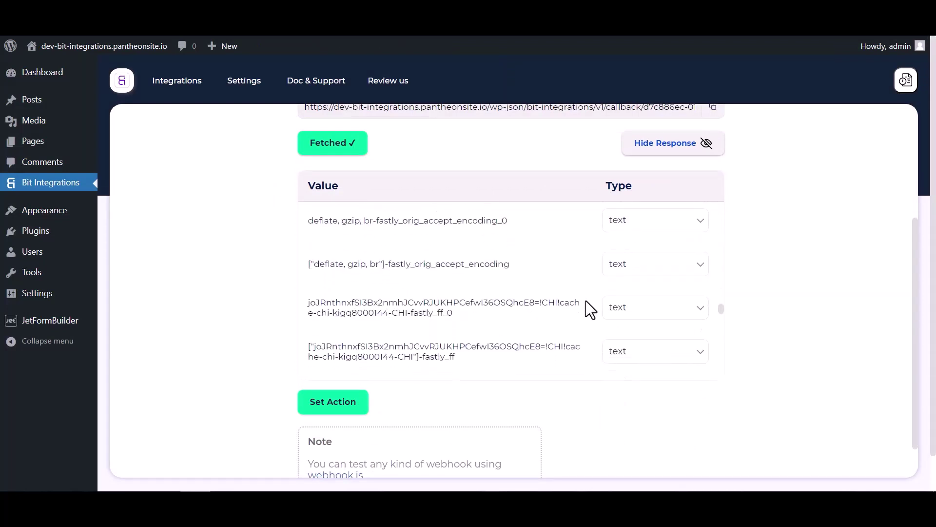
# Search 'Groun' among the actions and select Groundhogg as the action app
pyautogui.click(363, 407)
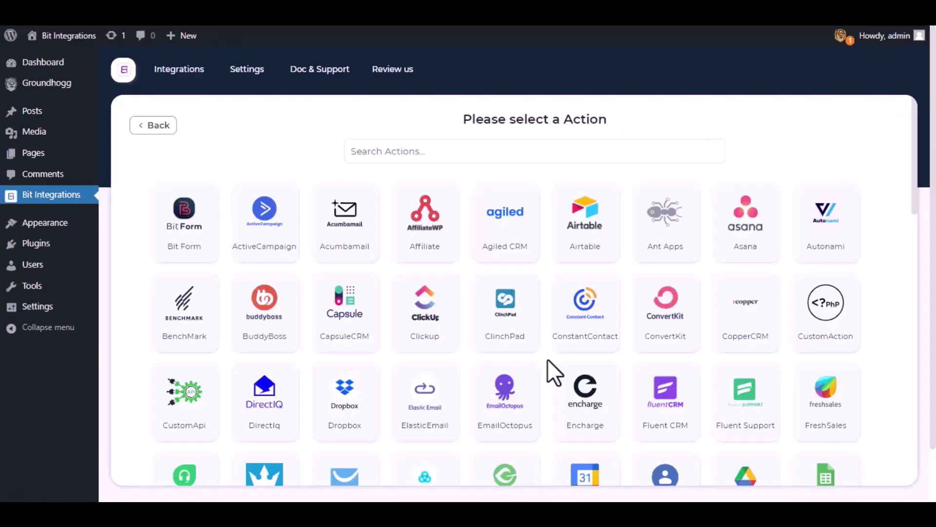
pyautogui.click(549, 152)
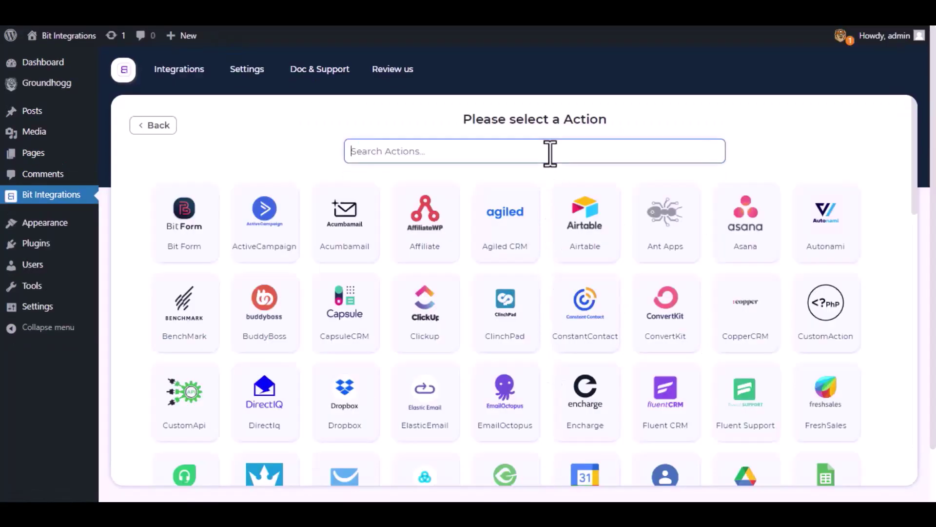
pyautogui.write('Grou')
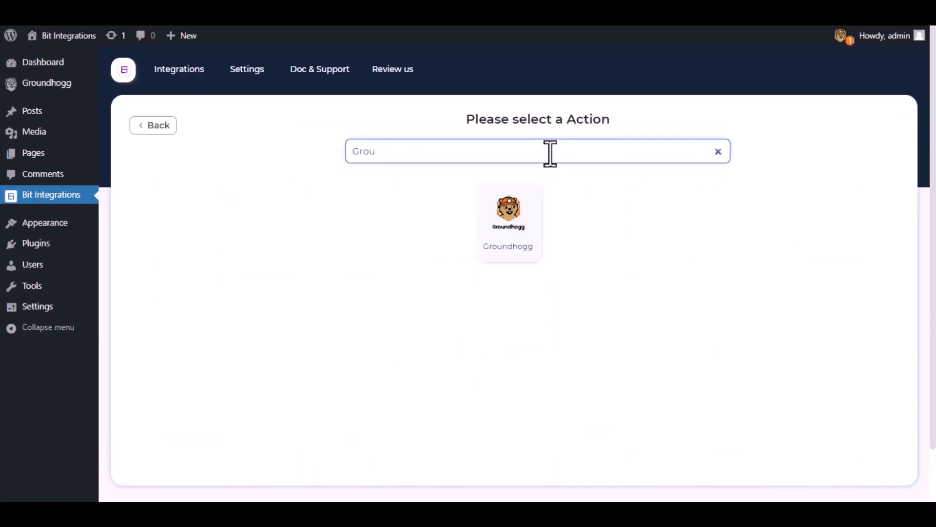
pyautogui.write('n')
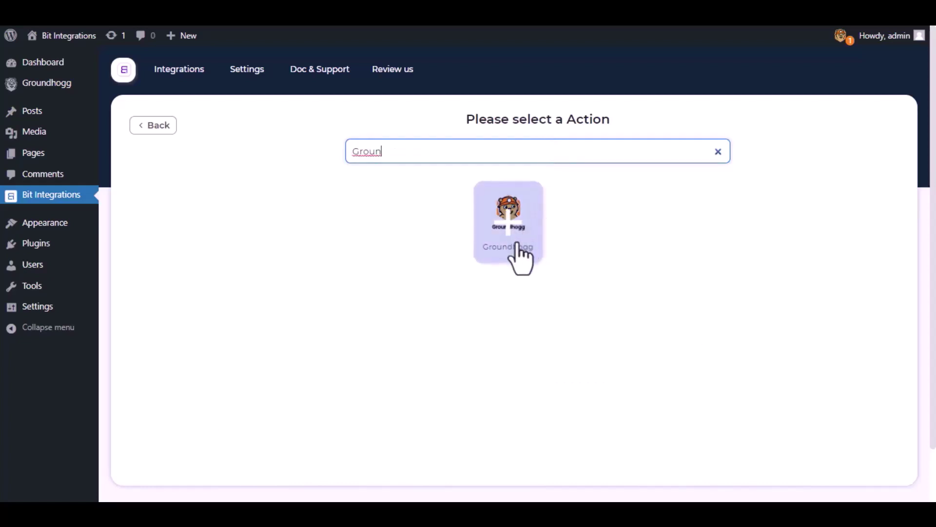
pyautogui.click(516, 243)
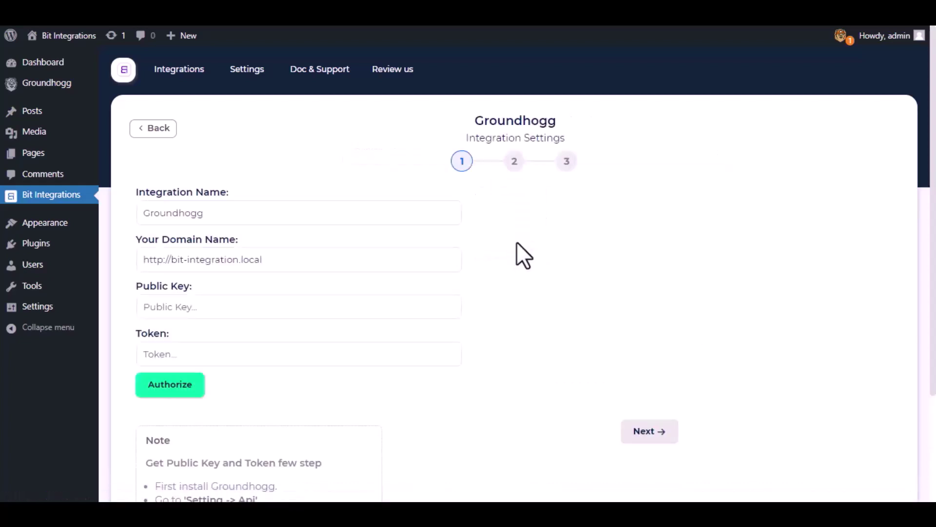
# Review the Groundhogg integration name and the note's API key setup steps
pyautogui.moveTo(215, 211); pyautogui.dragTo(150, 212)
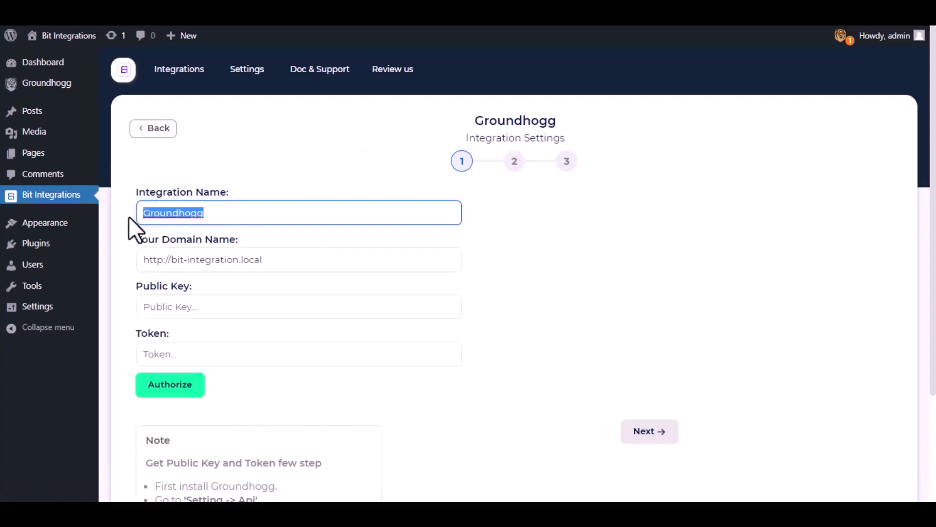
pyautogui.click(128, 216)
pyautogui.scroll(-3, 134, 273)
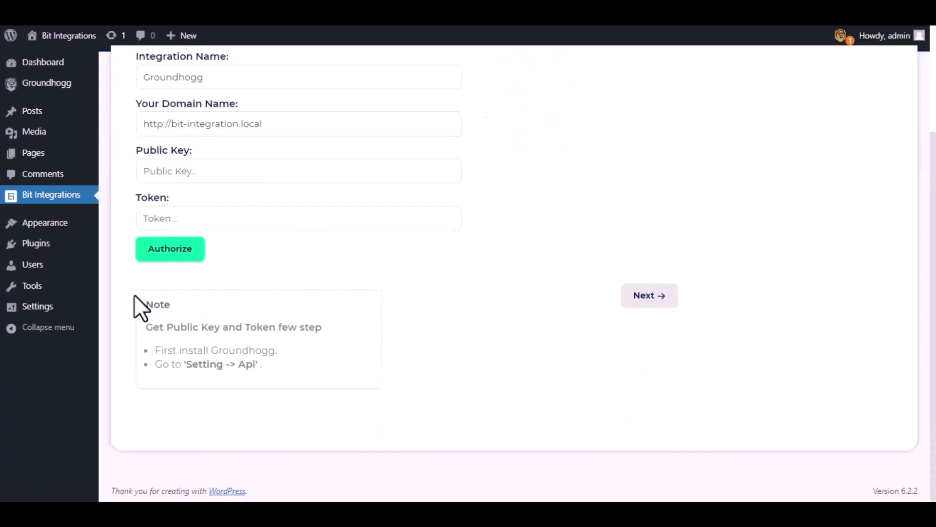
pyautogui.moveTo(139, 320); pyautogui.dragTo(297, 376)
pyautogui.click(297, 376)
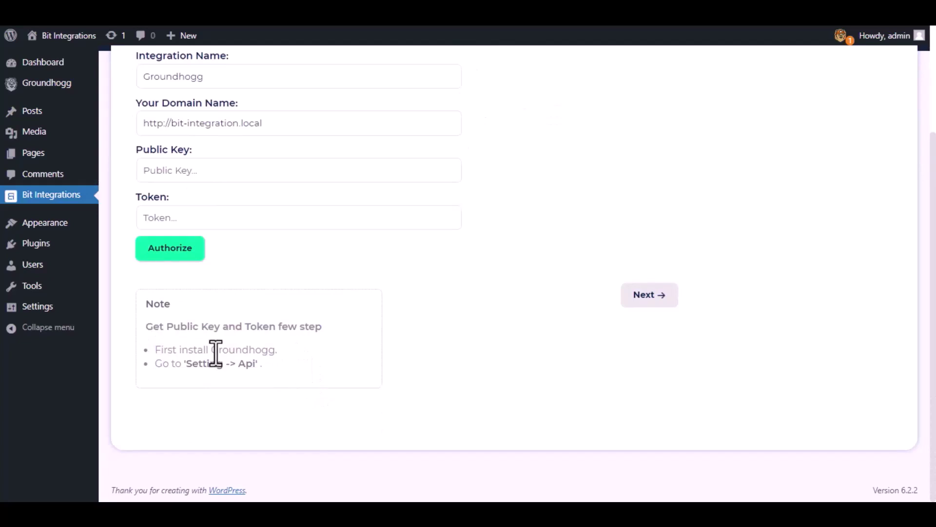
# Go to the API tab of Groundhogg's settings
pyautogui.click(46, 83)
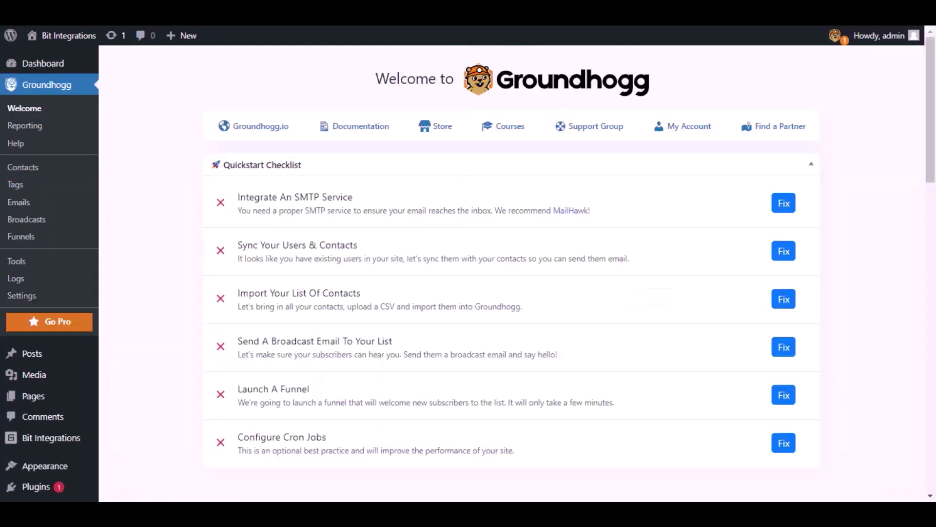
pyautogui.click(40, 297)
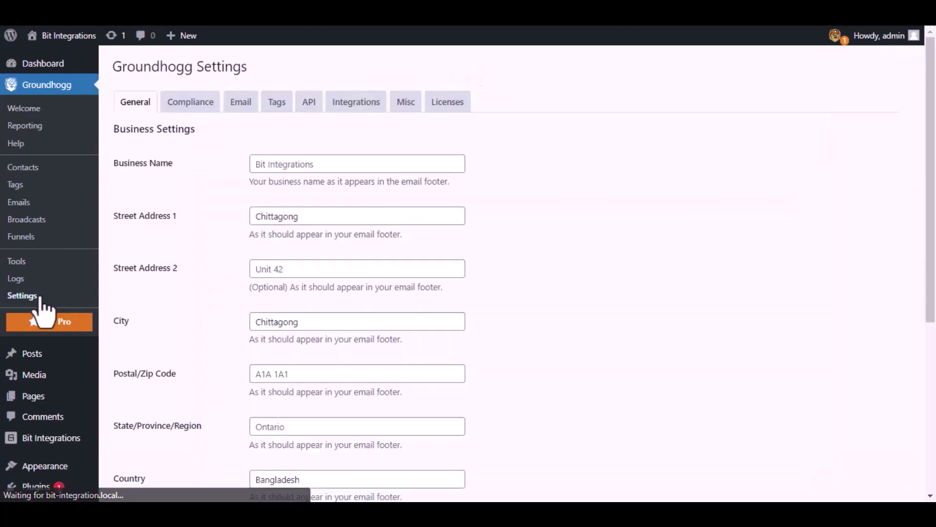
pyautogui.click(309, 103)
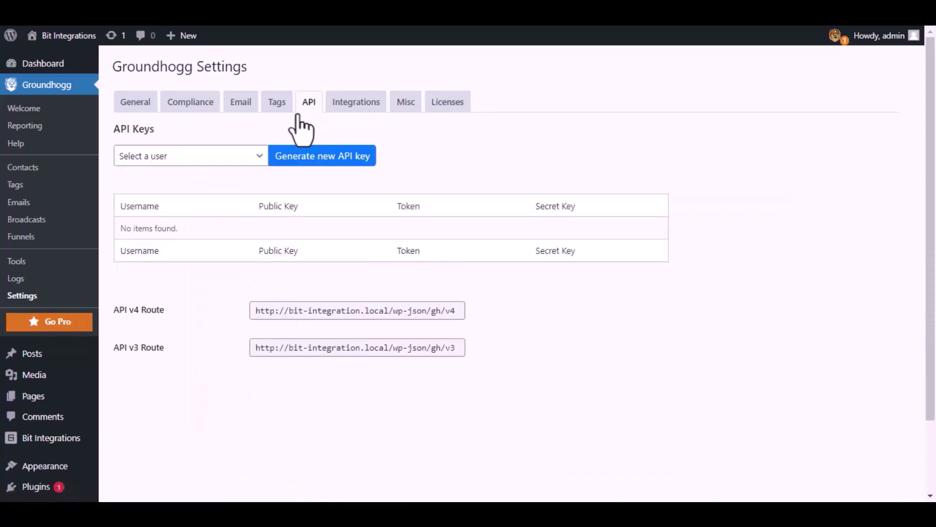
# Generate a new API key for the admin user and select its public key
pyautogui.click(250, 159)
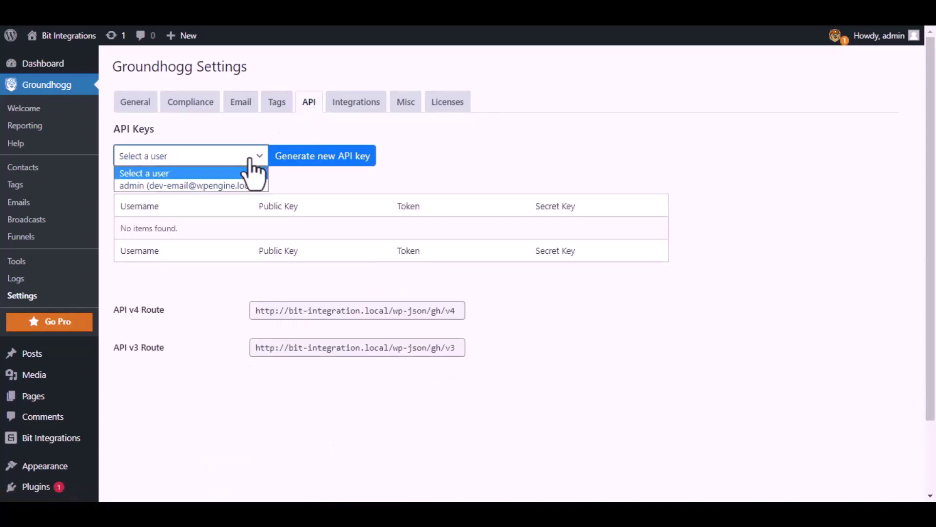
pyautogui.click(228, 184)
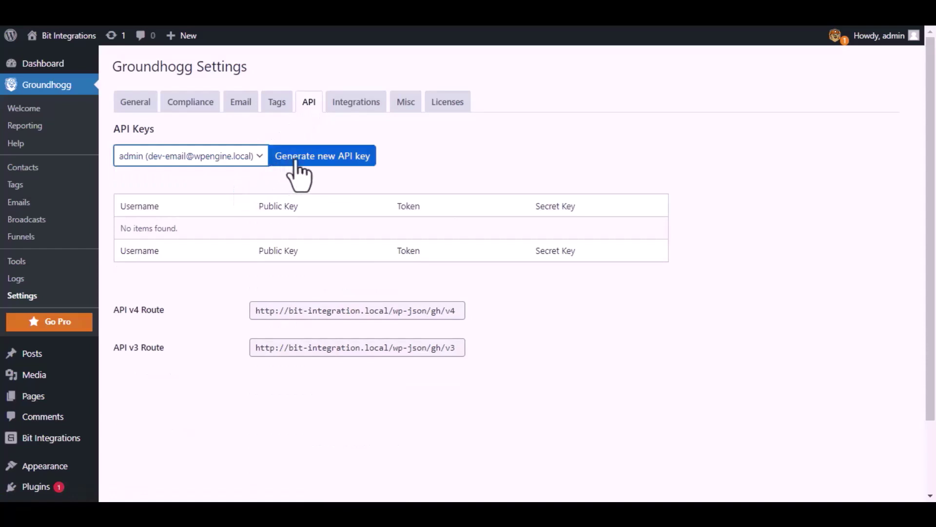
pyautogui.click(324, 161)
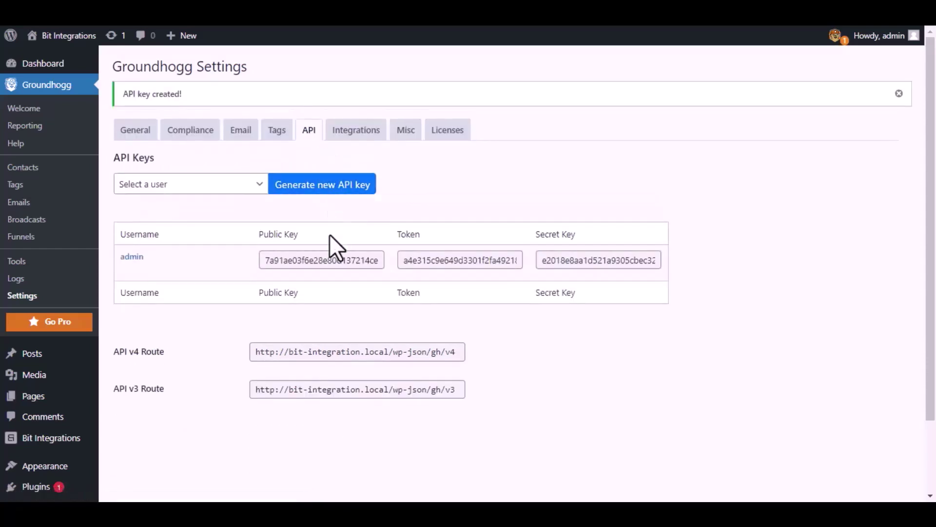
pyautogui.doubleClick(332, 260)
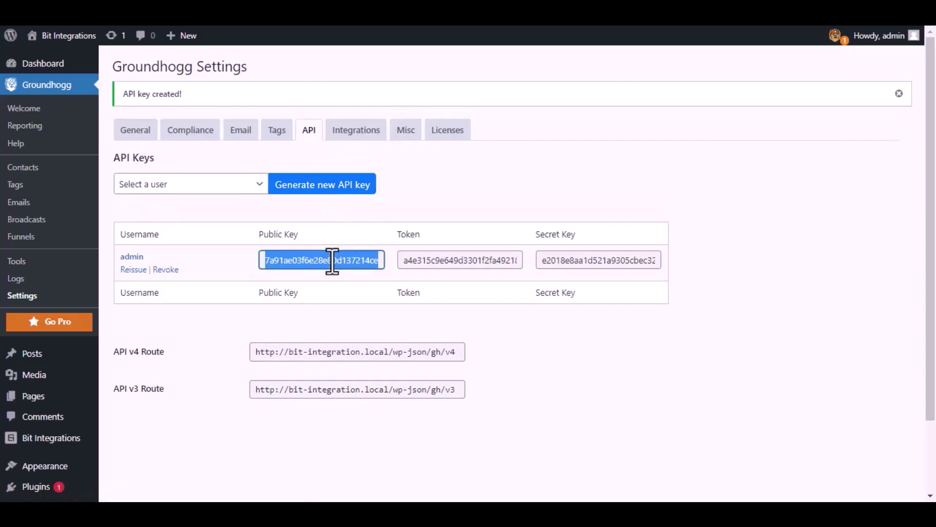
# Paste the Groundhogg public key into the Bit Integrations Public Key field
pyautogui.hotkey('ctrl', 'Tab')
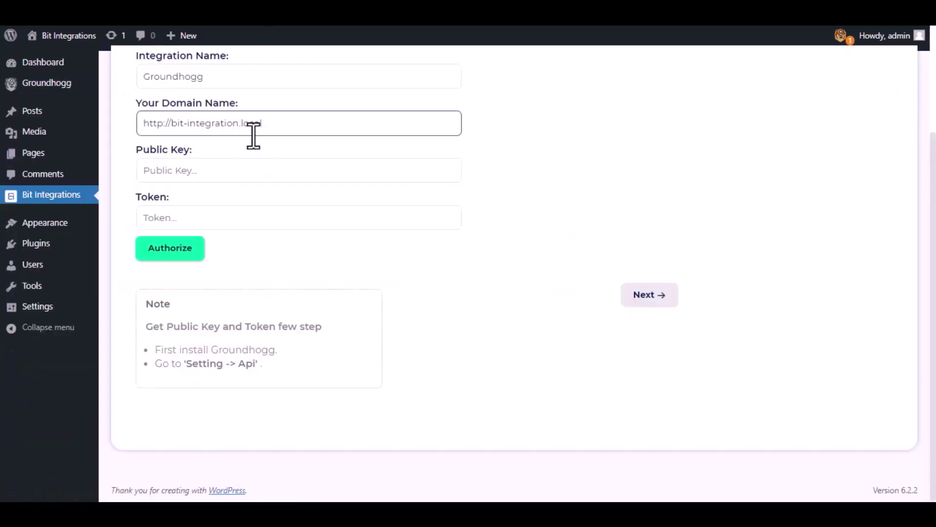
pyautogui.click(252, 171)
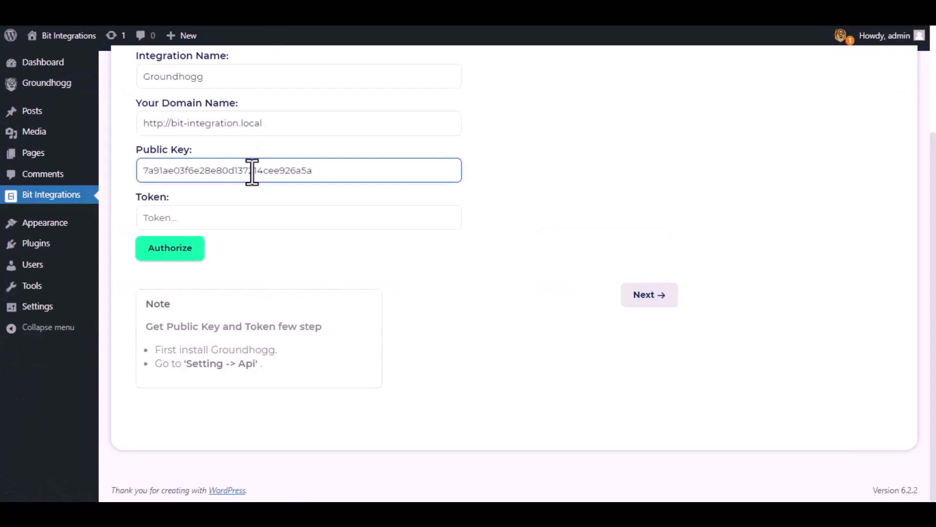
# Copy the Groundhogg token into the Token field and authorize the connection
pyautogui.hotkey('ctrl', 'Tab')
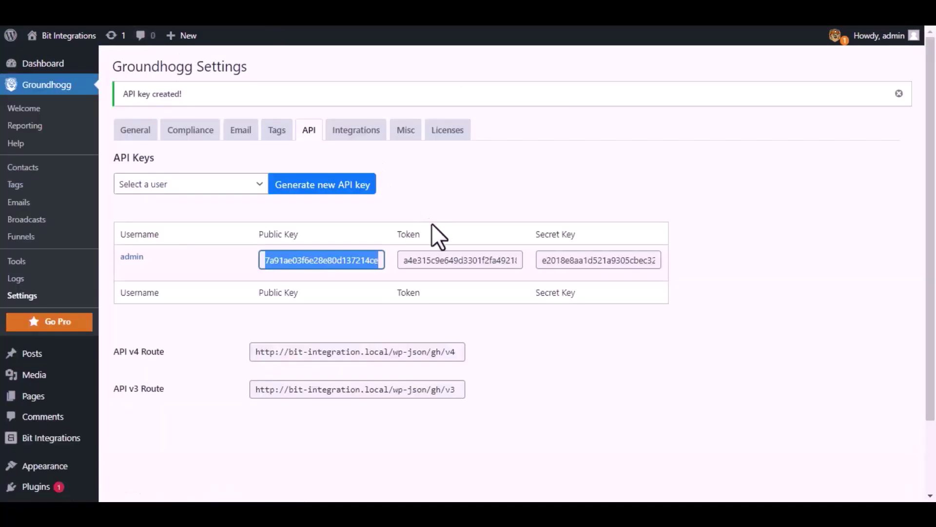
pyautogui.click(443, 259)
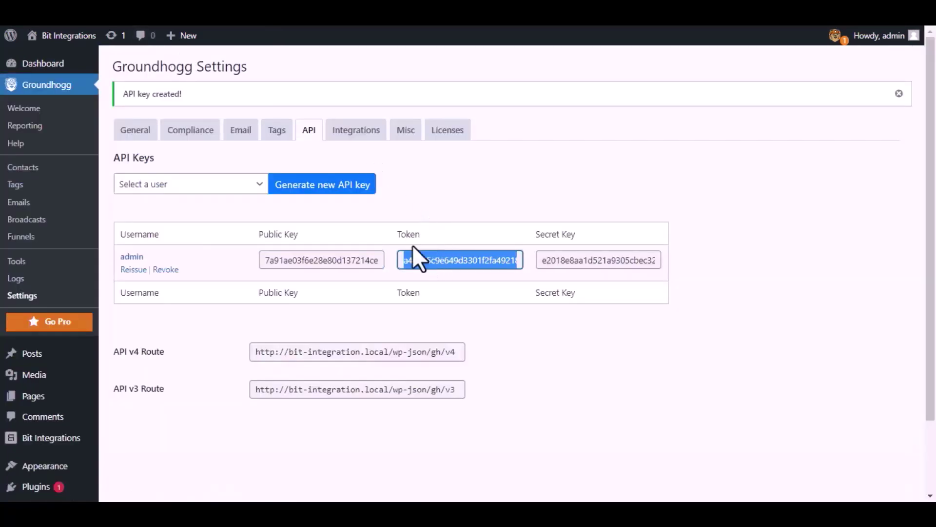
pyautogui.hotkey('ctrl', 'c')
pyautogui.hotkey('ctrl', 'Tab')
pyautogui.click(253, 223)
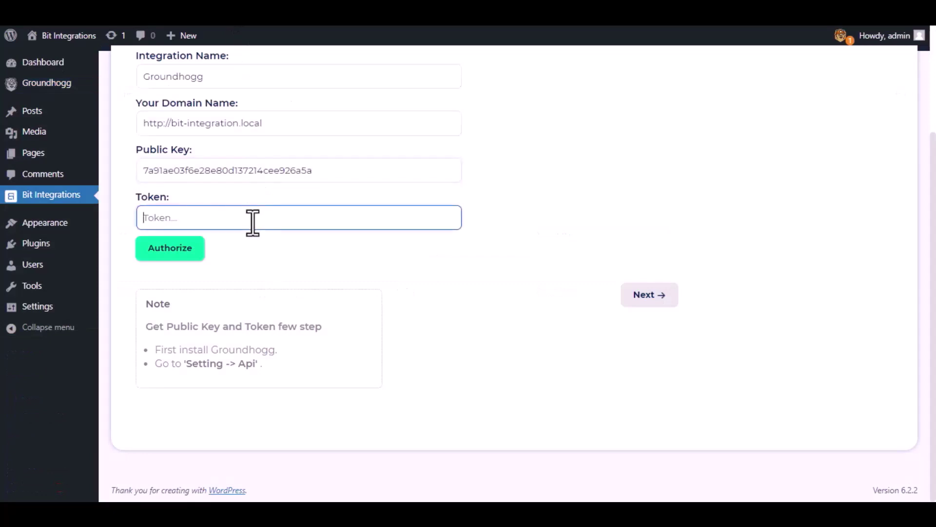
pyautogui.hotkey('ctrl', 'v')
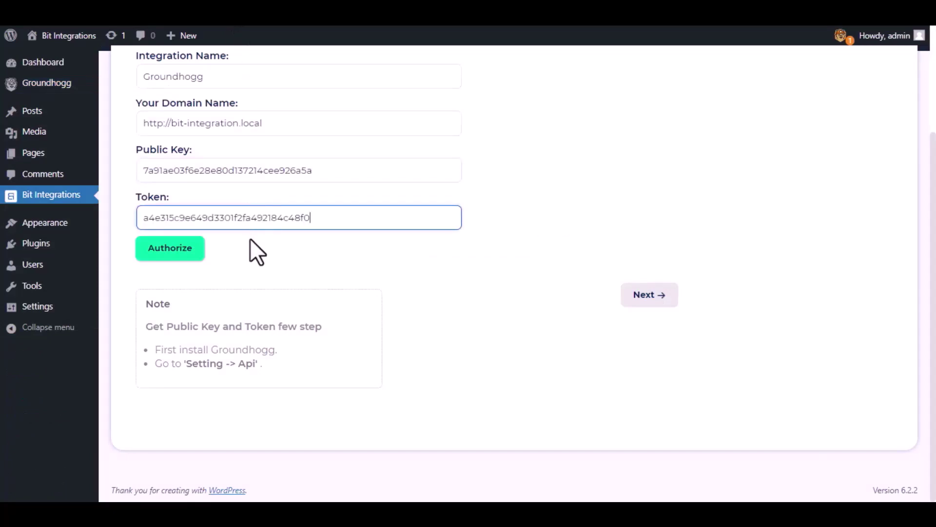
pyautogui.click(164, 250)
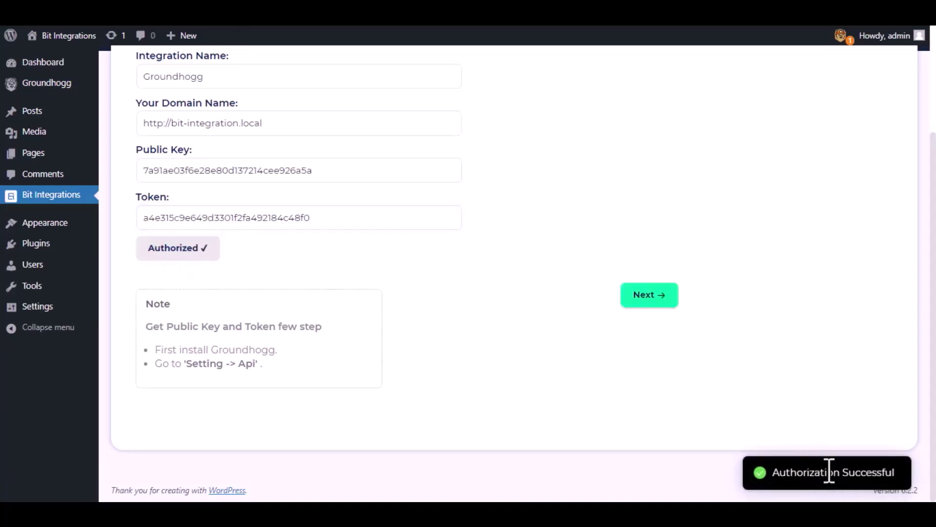
# Continue to the second step and choose Create Contact as the Groundhogg action
pyautogui.click(646, 291)
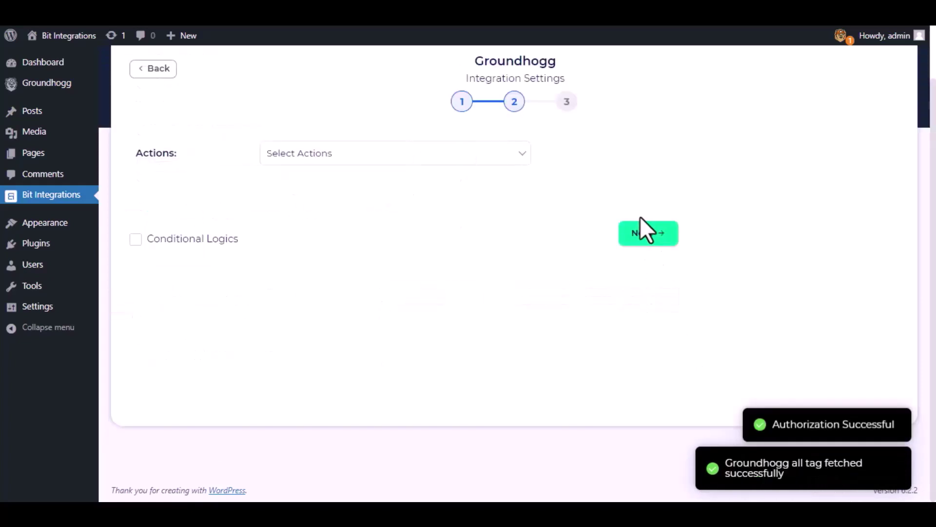
pyautogui.click(444, 155)
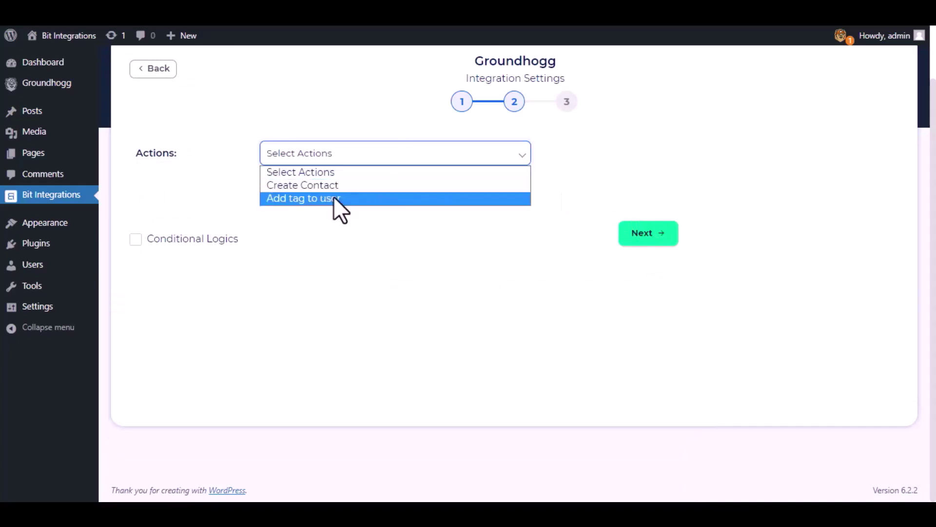
pyautogui.click(320, 185)
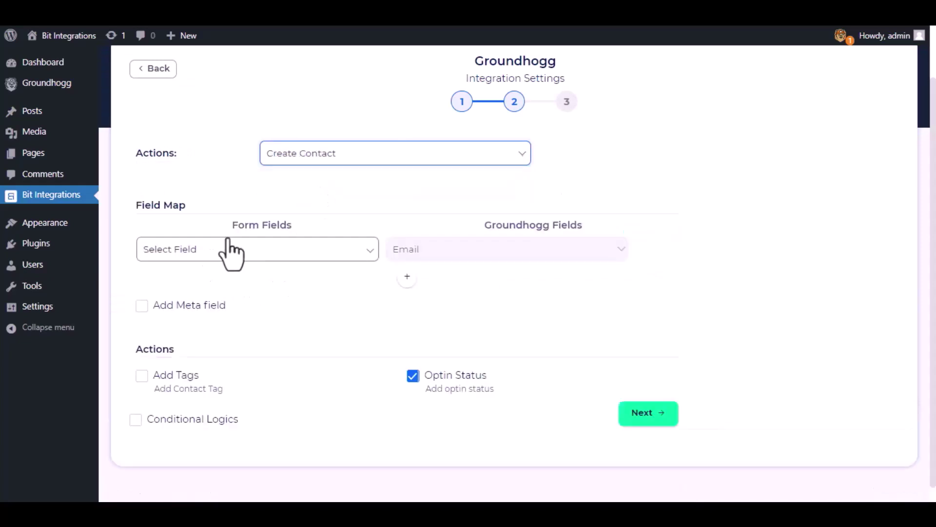
# Map the form's Email, First Name and Last Name to the matching Groundhogg fields
pyautogui.click(265, 253)
pyautogui.click(264, 294)
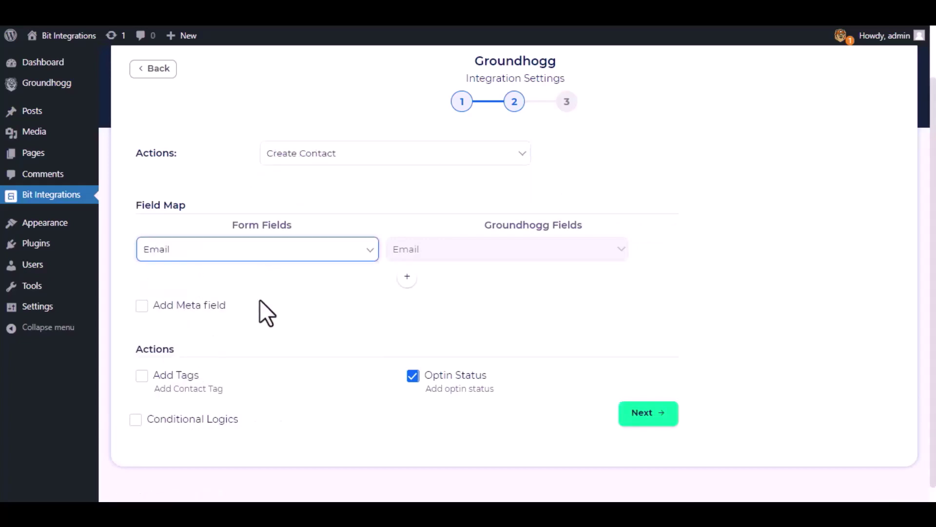
pyautogui.click(407, 276)
pyautogui.click(402, 280)
pyautogui.click(431, 312)
pyautogui.click(273, 282)
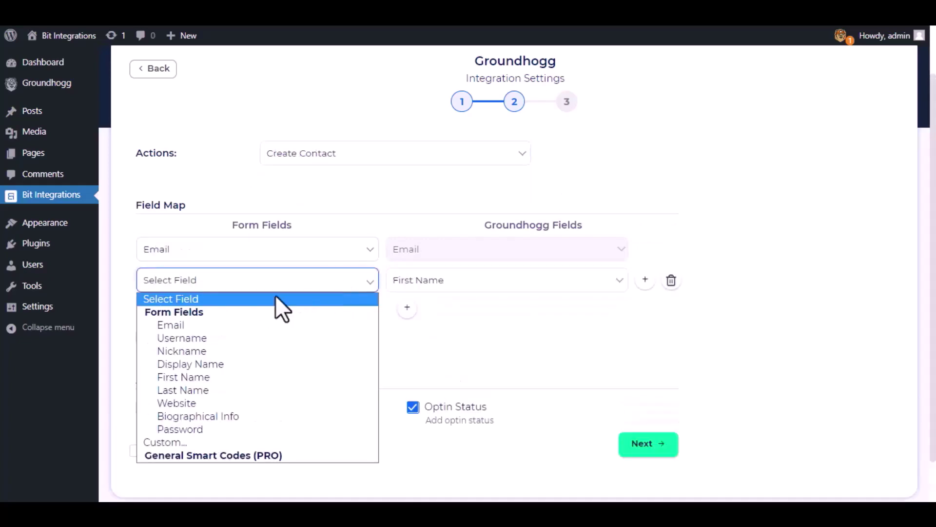
pyautogui.click(230, 376)
pyautogui.click(407, 307)
pyautogui.click(410, 311)
pyautogui.click(429, 356)
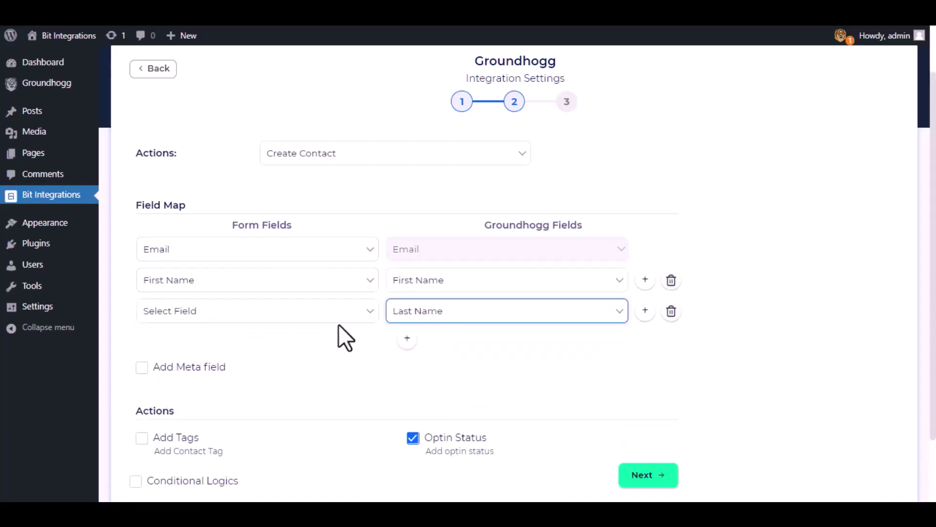
pyautogui.click(322, 315)
pyautogui.click(229, 419)
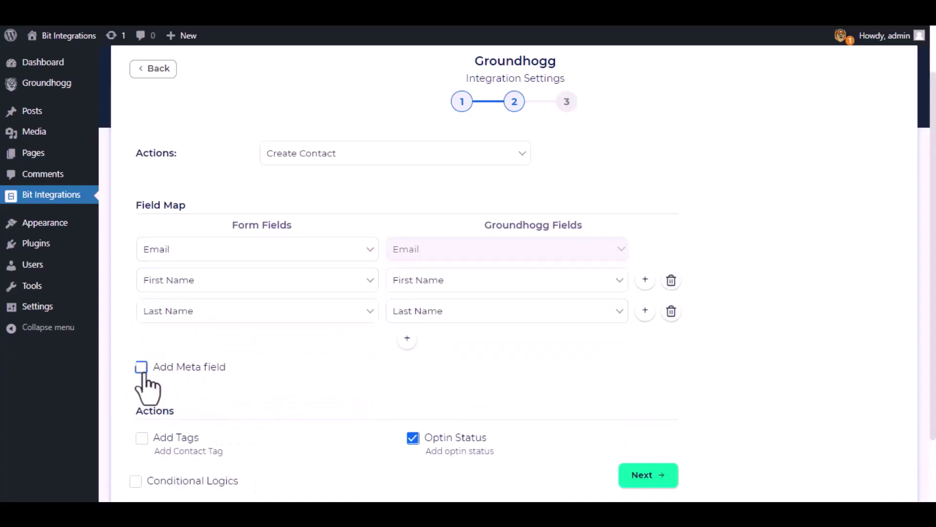
# Leave the Add Meta field option unchecked
pyautogui.click(144, 373)
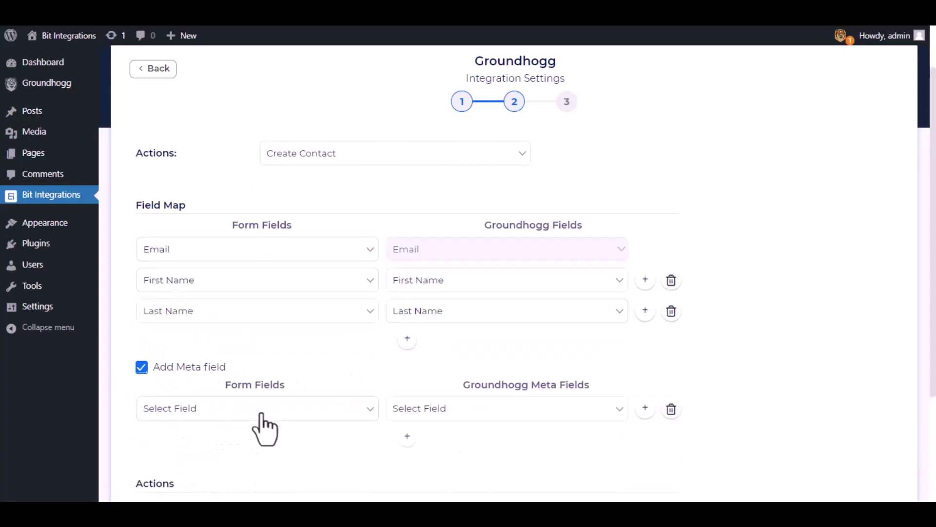
pyautogui.click(142, 368)
pyautogui.scroll(-3, 268, 343)
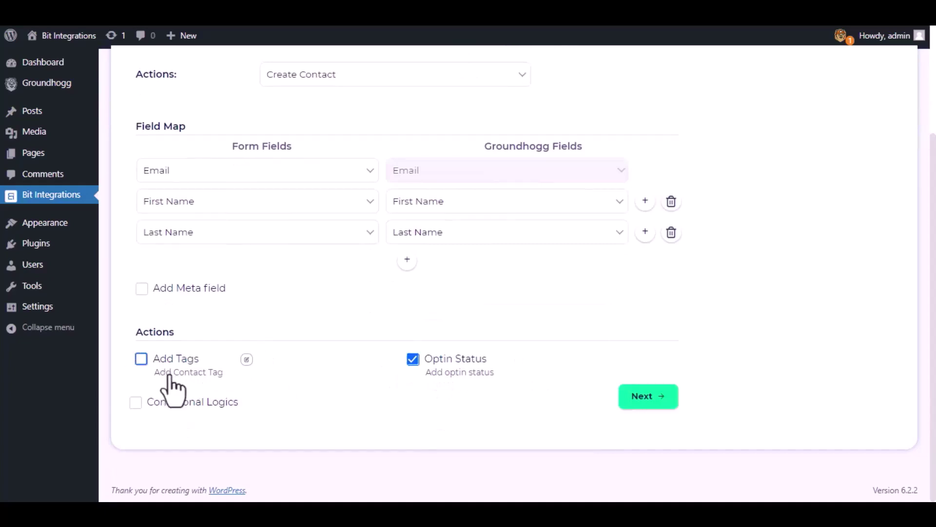
# Keep conditional logic off, advance to the final step, and finish and save the integration
pyautogui.click(132, 403)
pyautogui.scroll(-2, 195, 412)
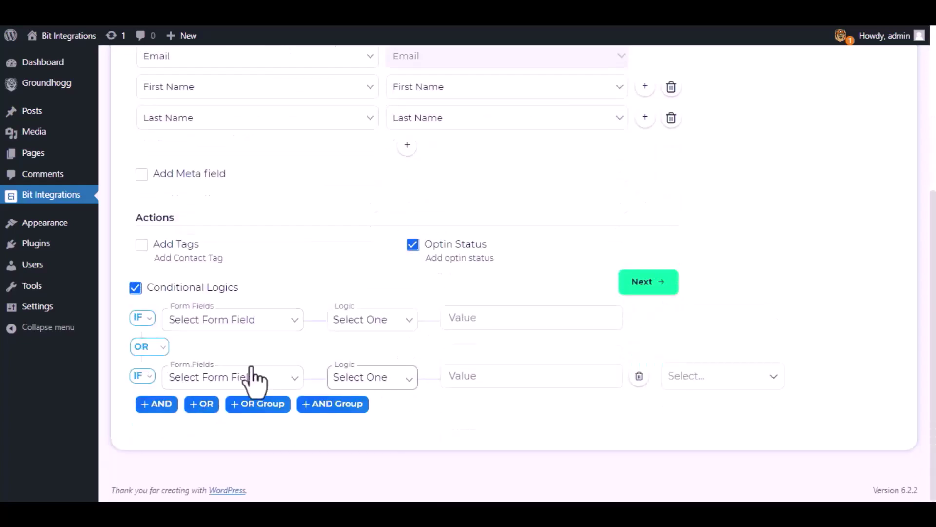
pyautogui.click(135, 287)
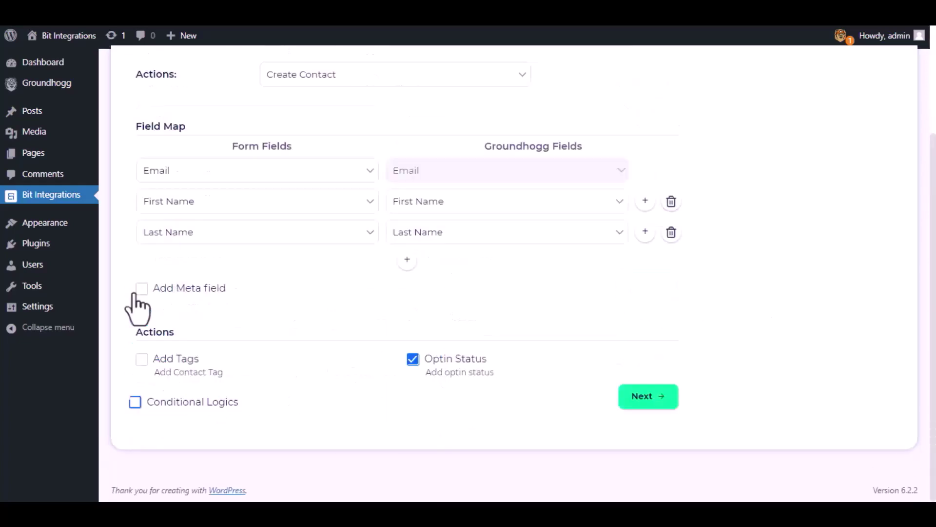
pyautogui.click(649, 398)
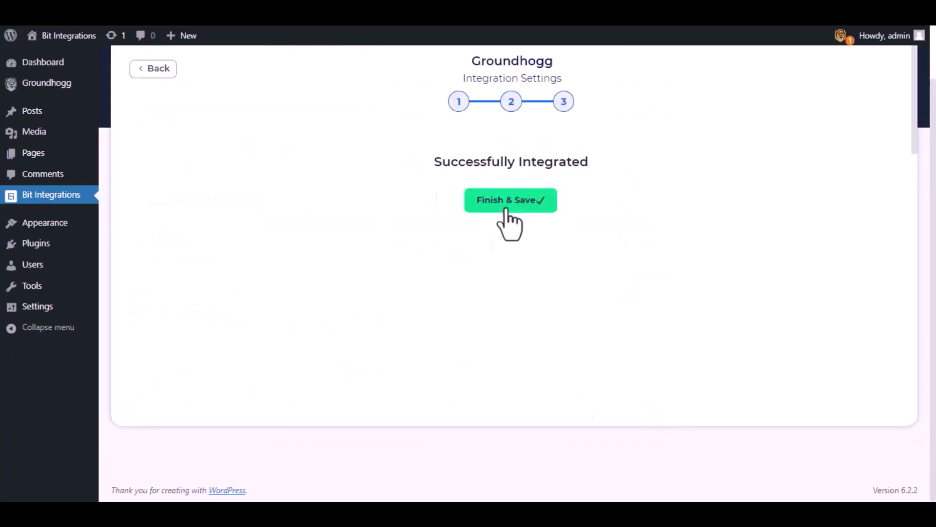
pyautogui.click(508, 214)
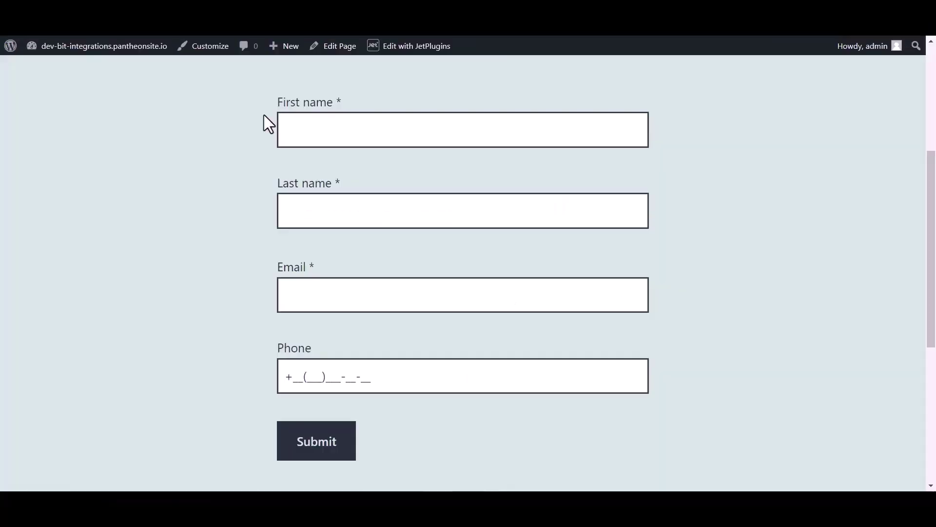
# Enter first name B, last name Integrations and the test e-mail address
pyautogui.click(325, 125)
pyautogui.write('Bit')
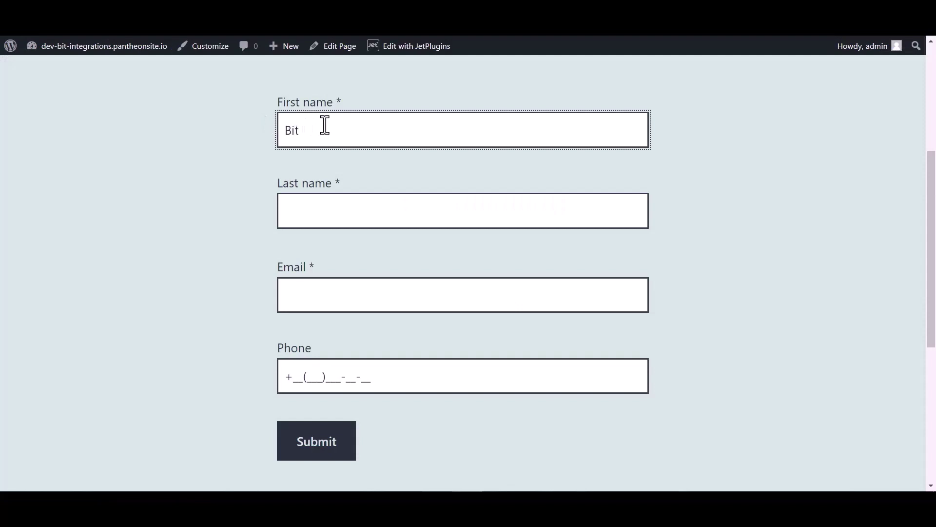
pyautogui.click(315, 212)
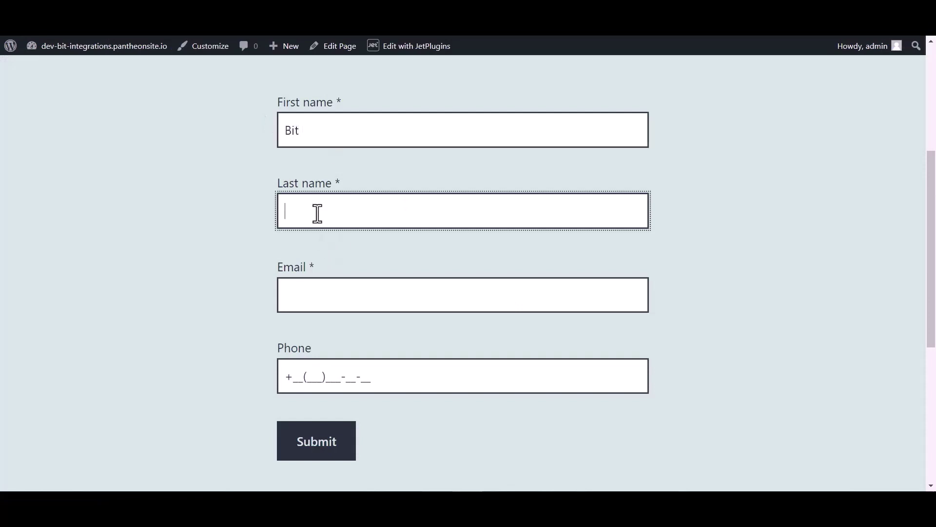
pyautogui.write('Integrations')
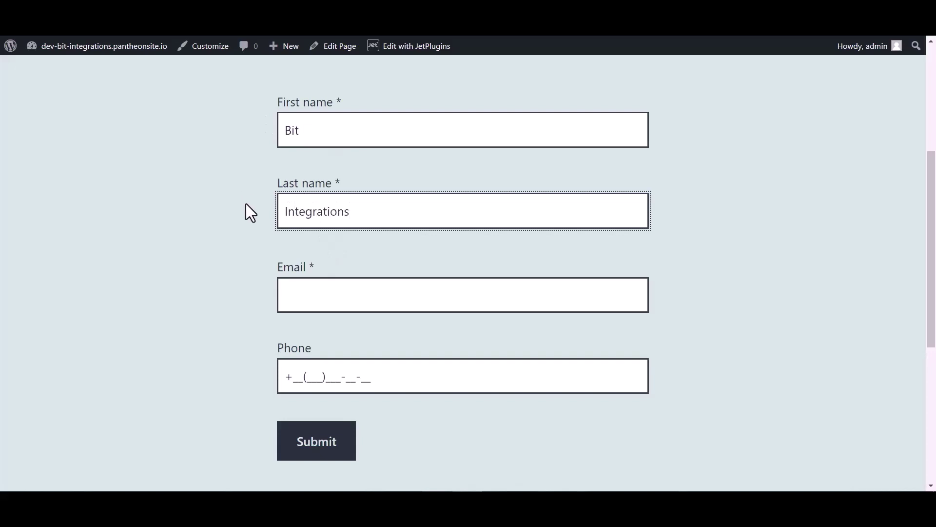
pyautogui.click(308, 302)
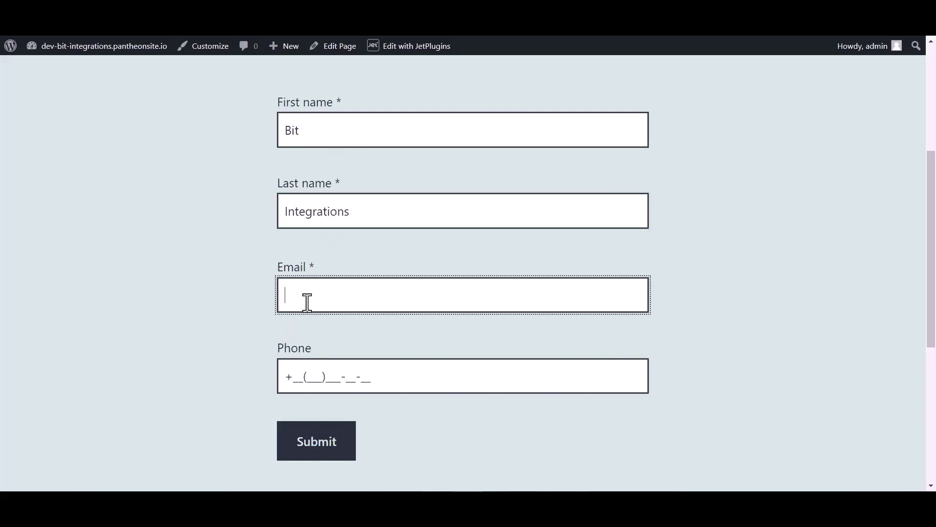
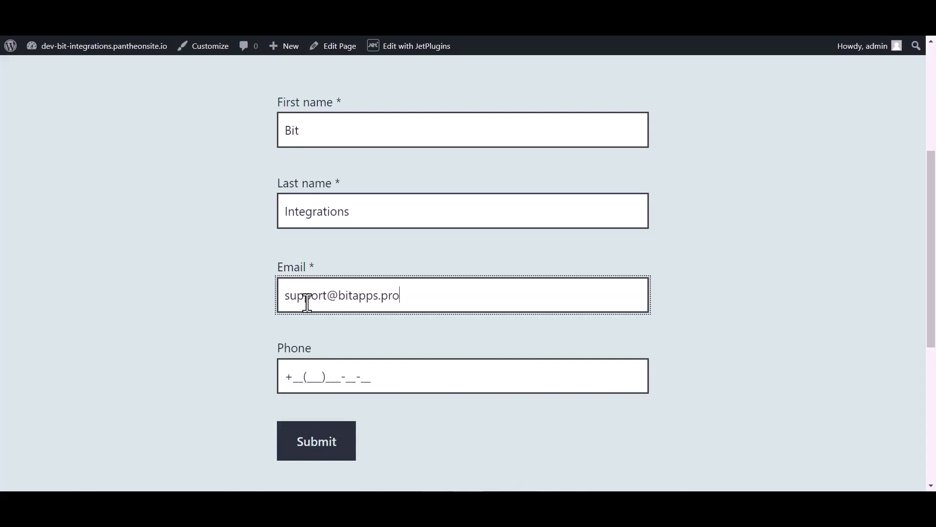
# Enter the test phone number and submit the form
pyautogui.click(318, 370)
pyautogui.write('44(455)5')
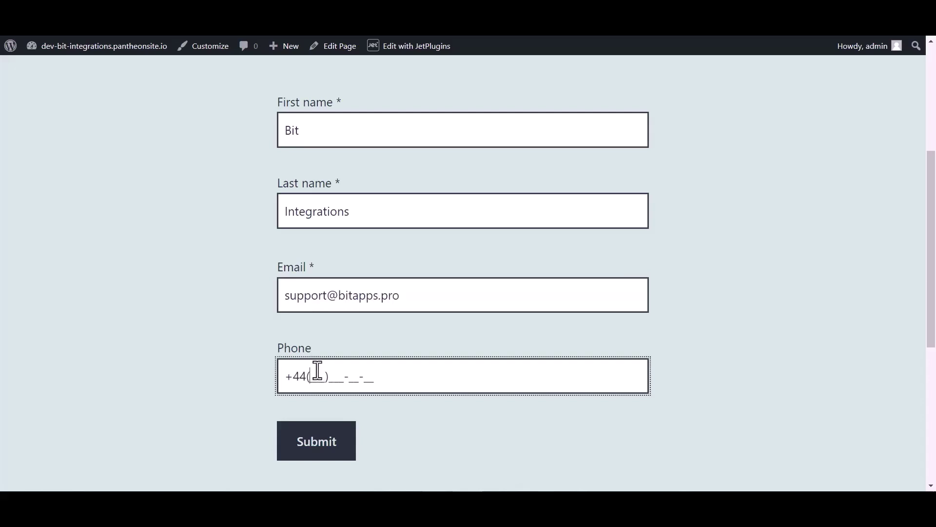
pyautogui.write('66-6')
pyautogui.click(310, 444)
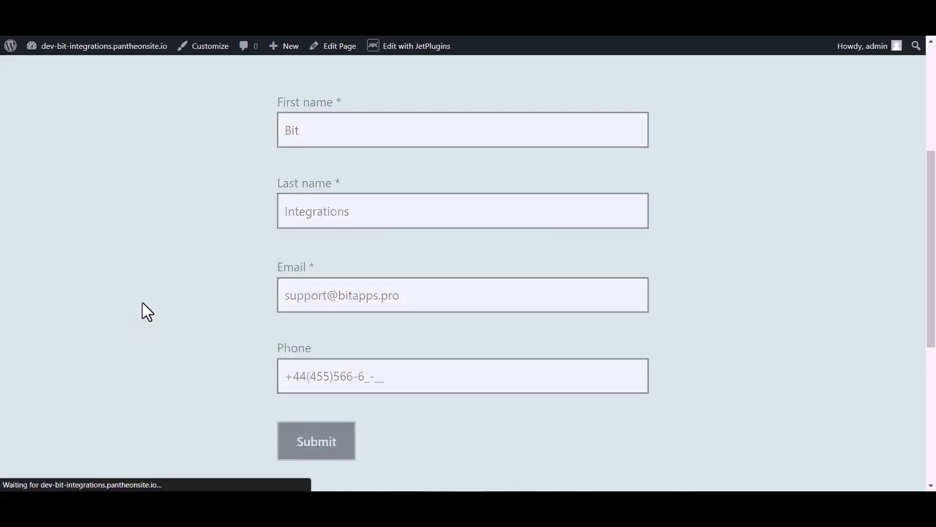
pyautogui.scroll(-4, 348, 238)
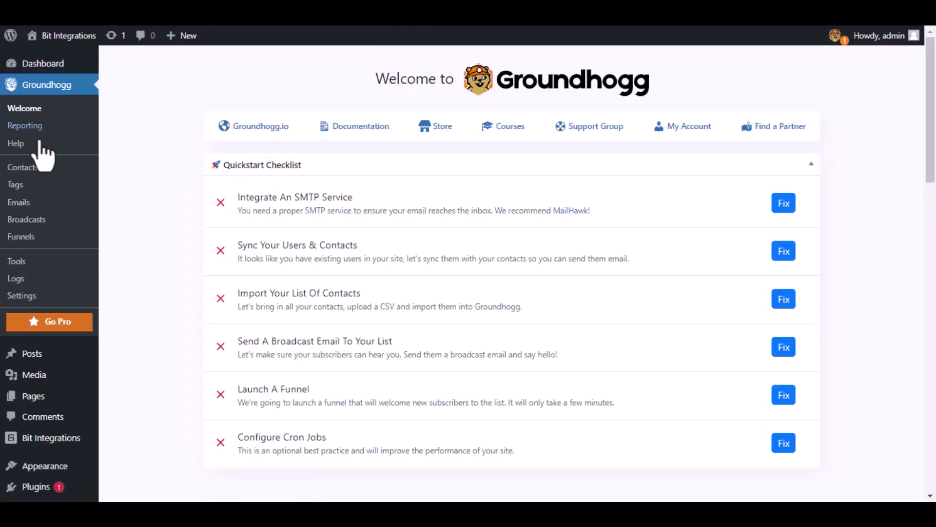
# Go to Contacts in the Groundhogg admin menu
pyautogui.click(33, 168)
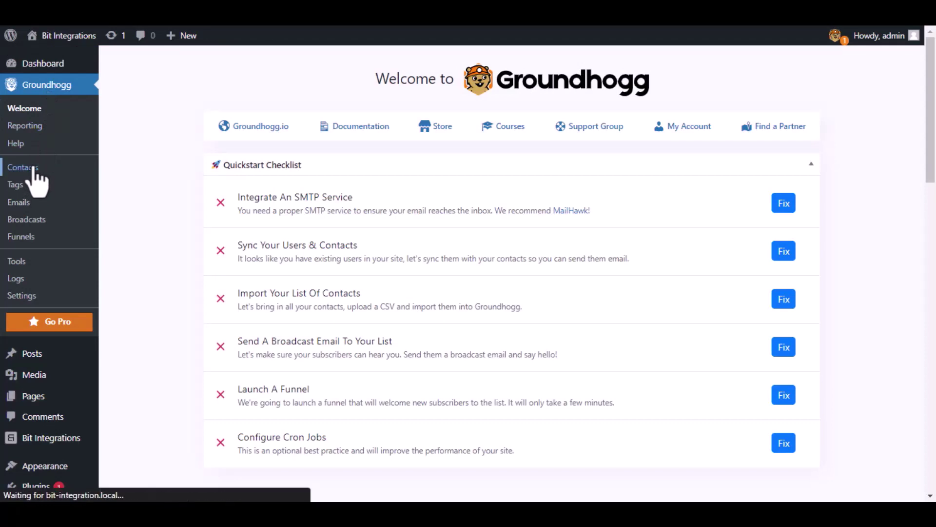